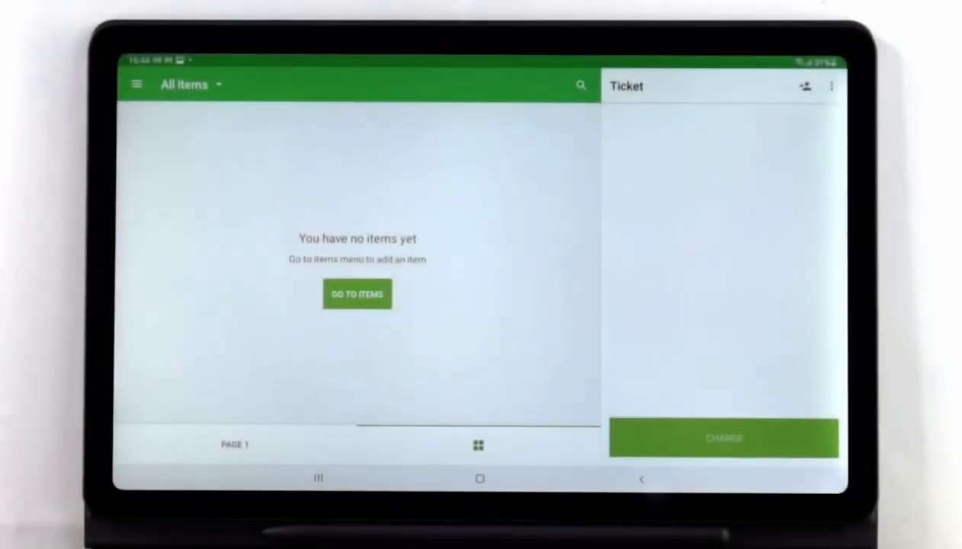
From the Items screen, start a new item named Sandwich.
left_click(136, 84)
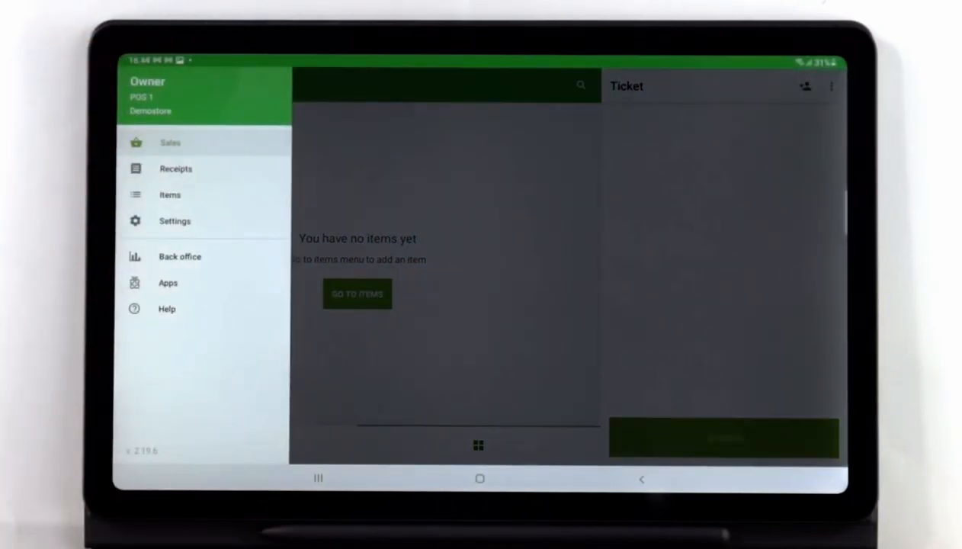
left_click(170, 194)
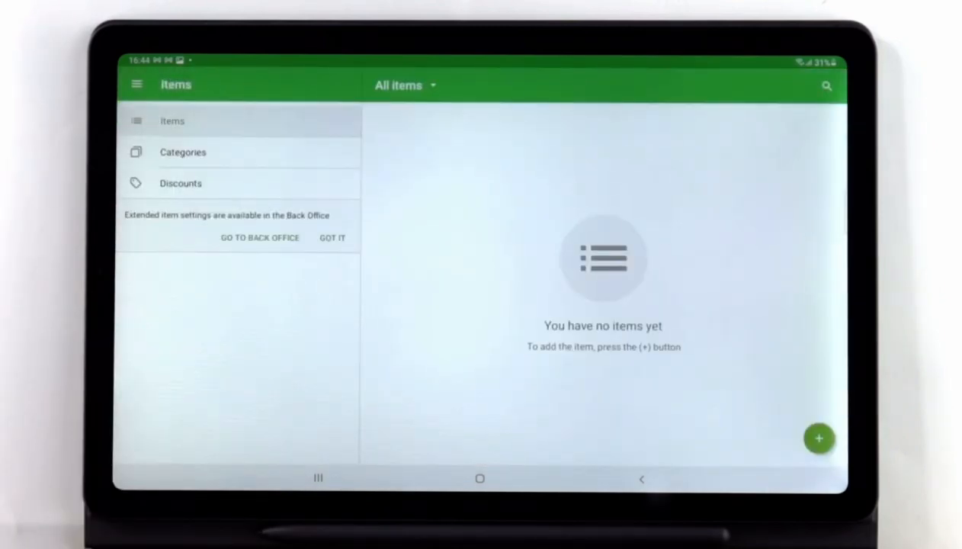
left_click(818, 439)
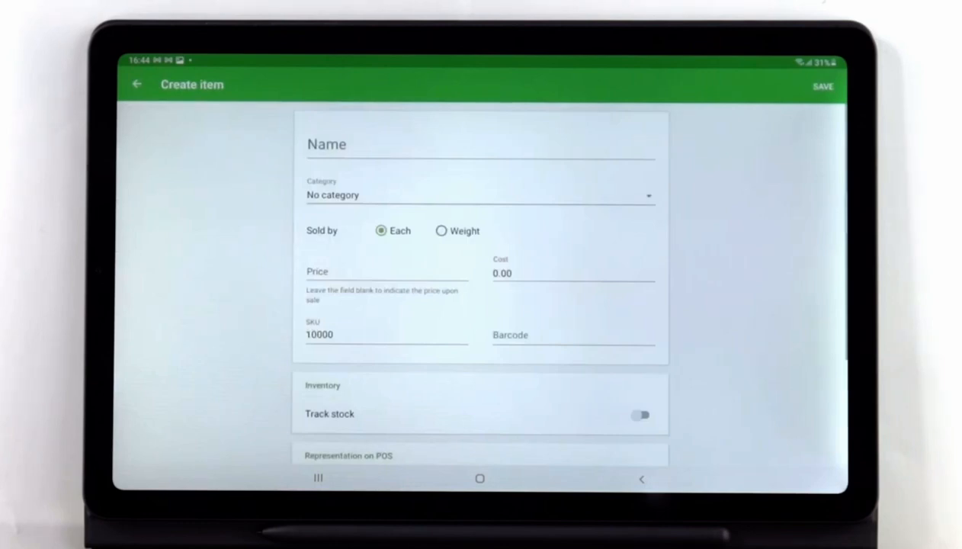
left_click(337, 145)
type("Sa")
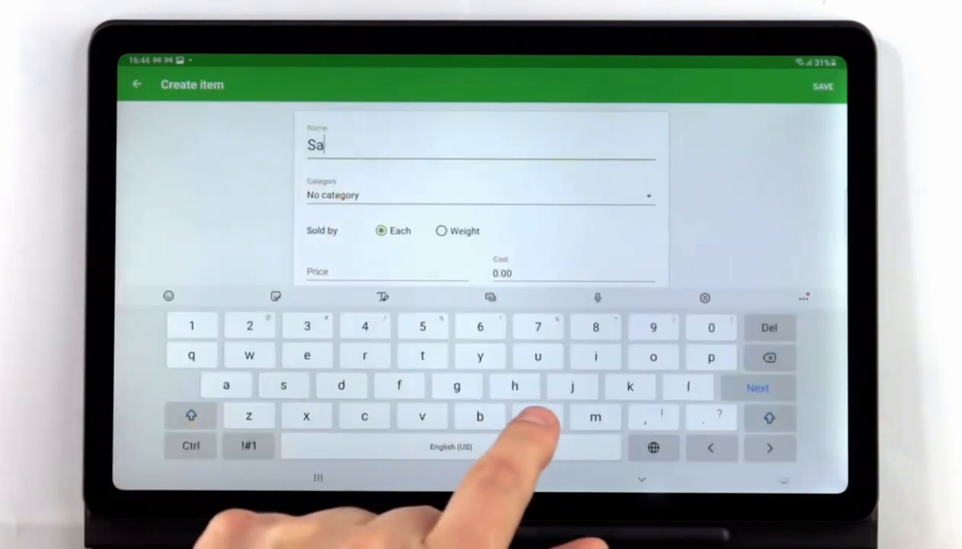
type("ndwich")
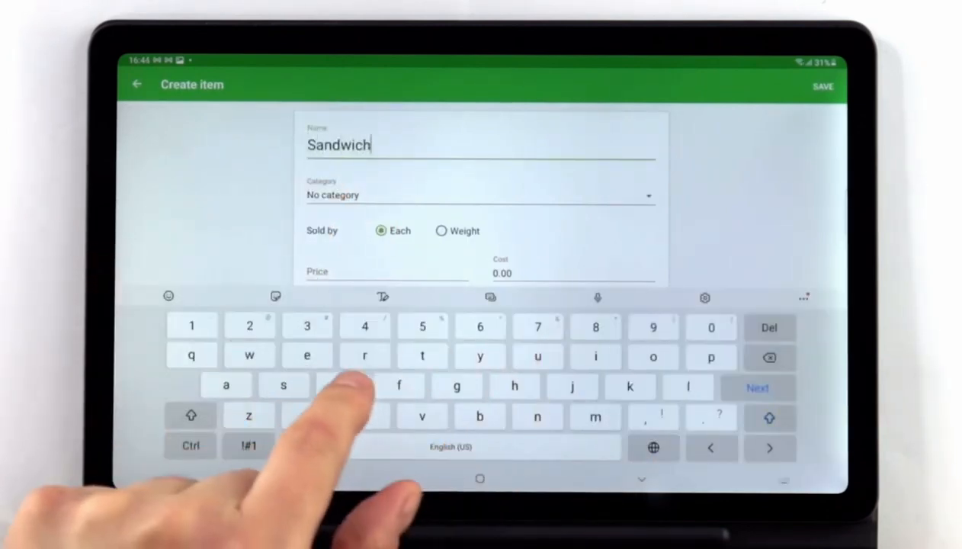
left_click(641, 478)
Give Sandwich price 7.99, cost 4.80 and a red square tile, then save it.
left_click(343, 271)
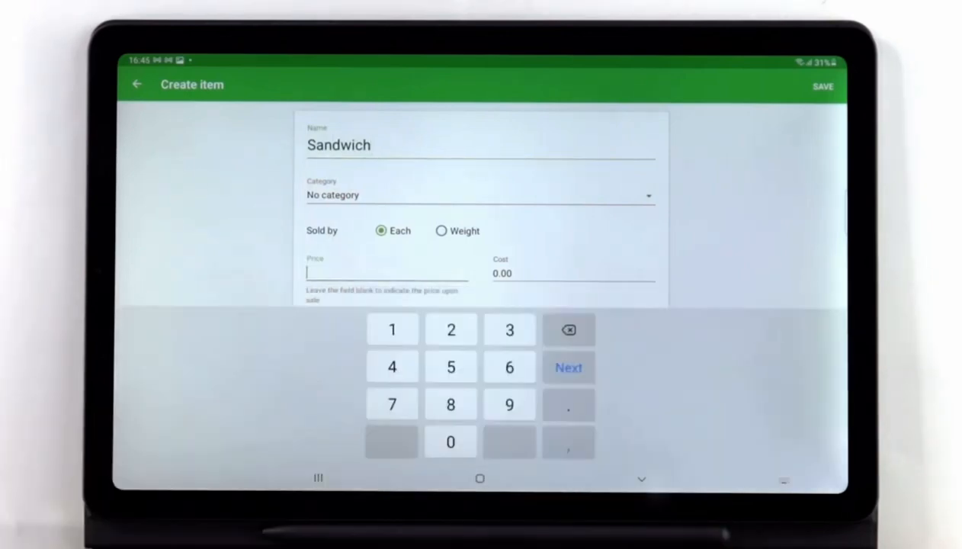
type("799")
left_click(569, 368)
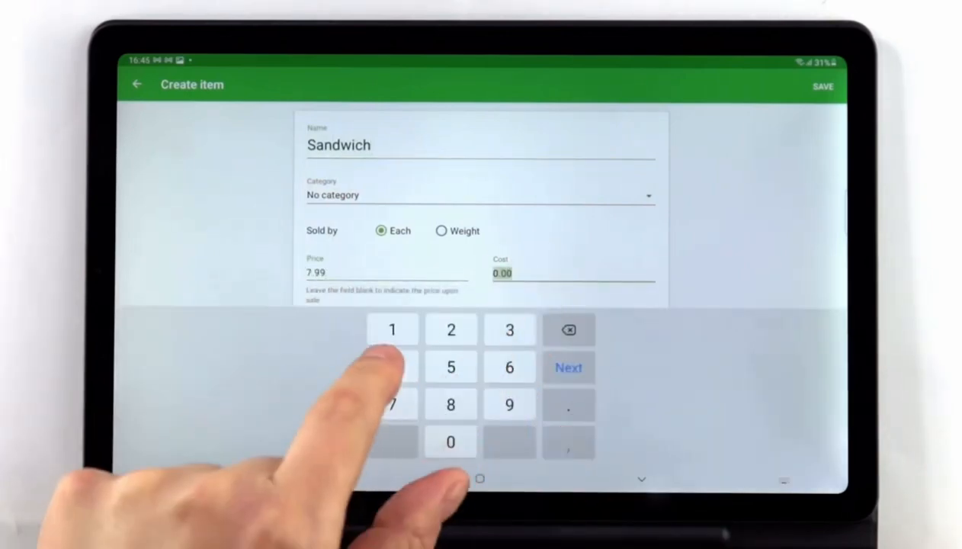
type("480")
left_click(641, 479)
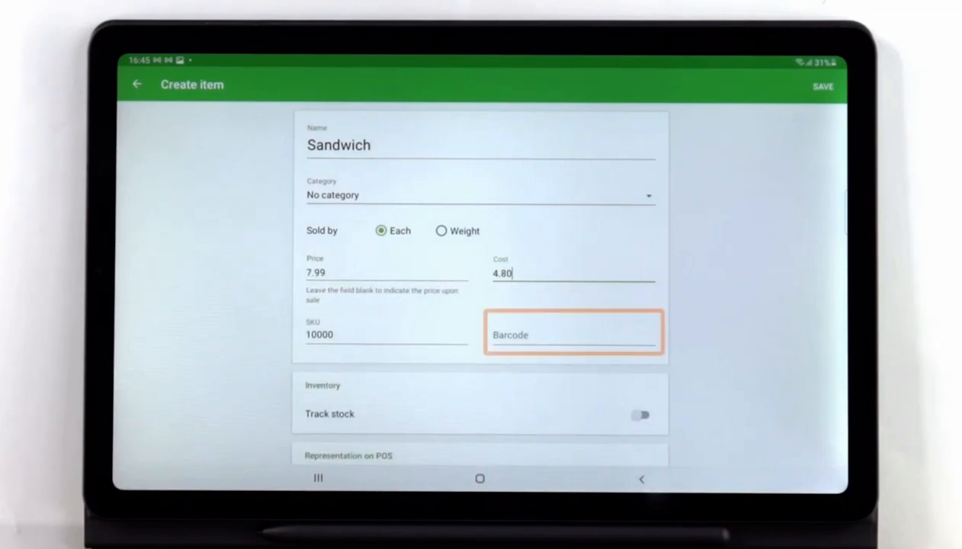
scroll(229, 358, "down", 3)
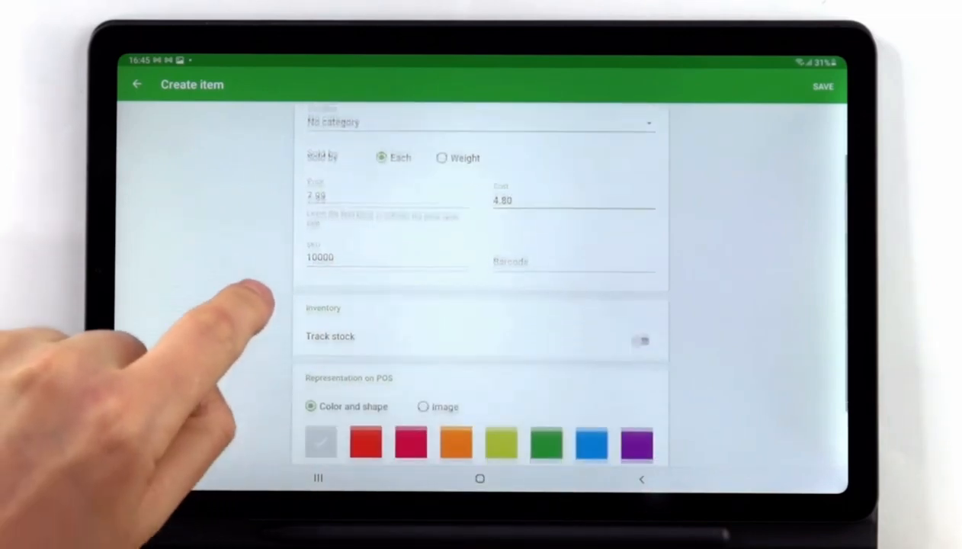
left_click(366, 369)
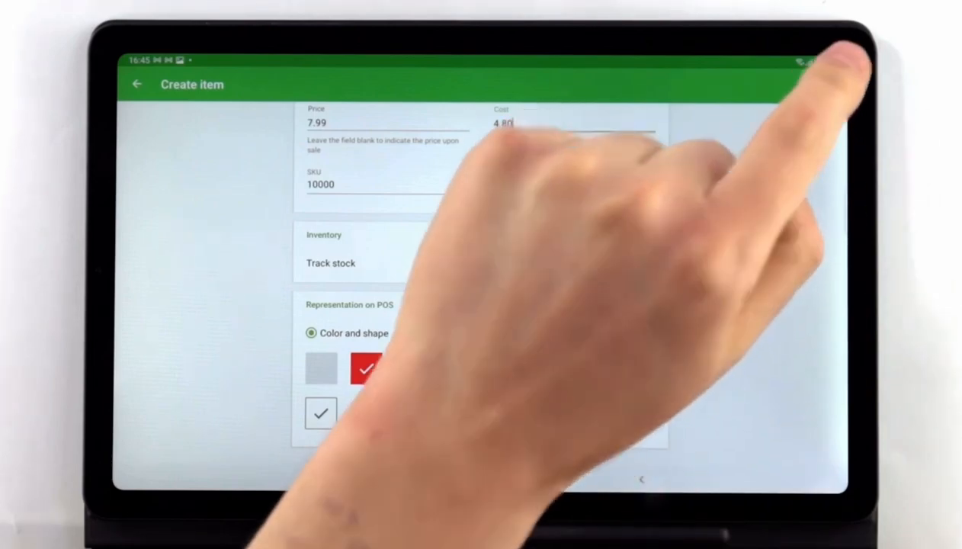
left_click(823, 86)
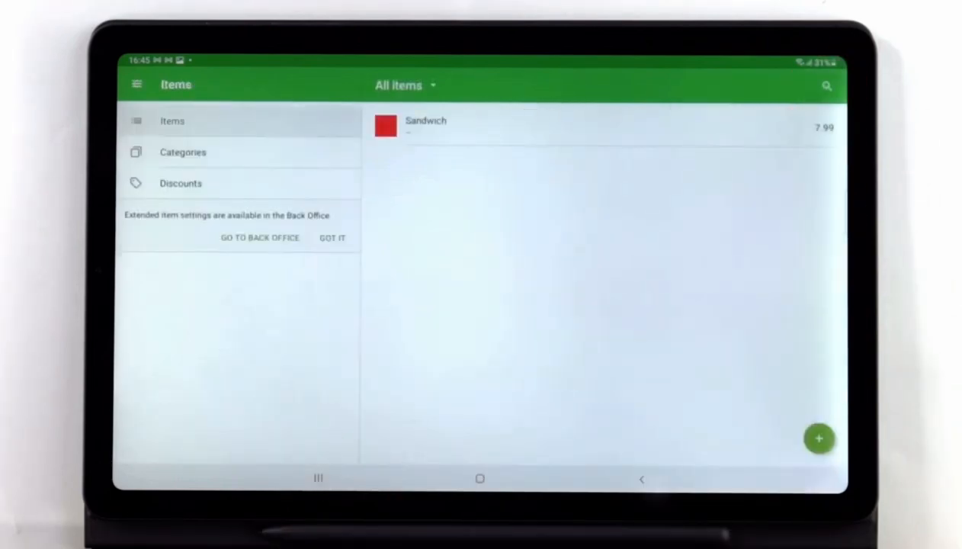
left_click(183, 152)
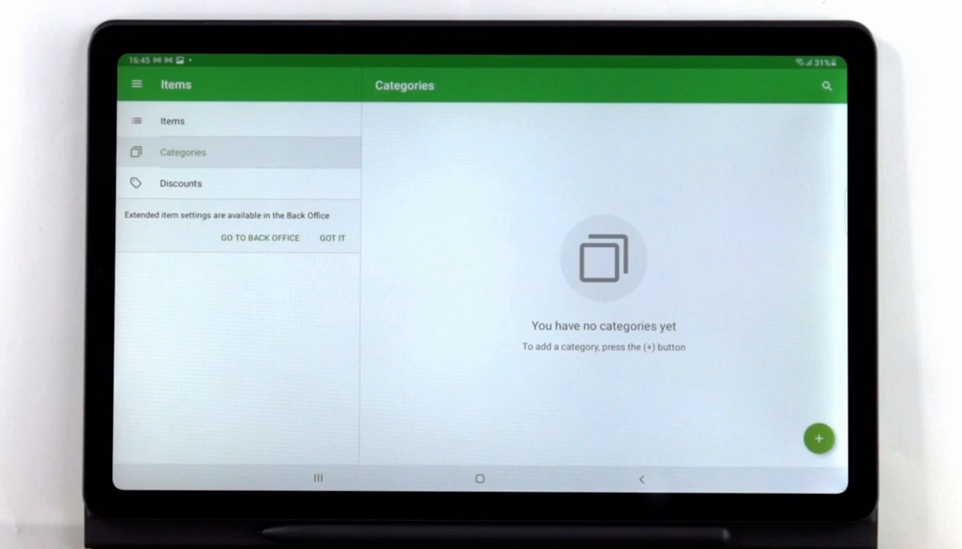
left_click(367, 199)
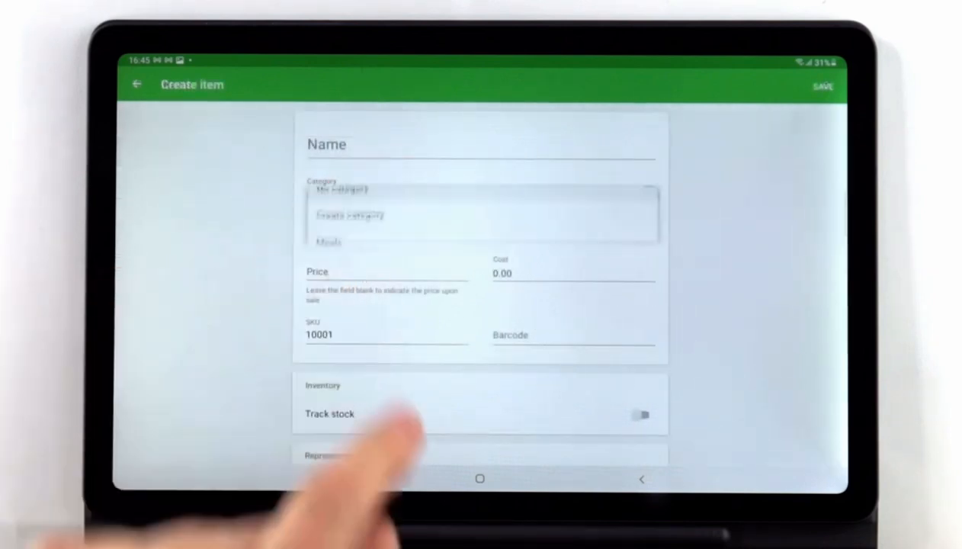
left_click(349, 226)
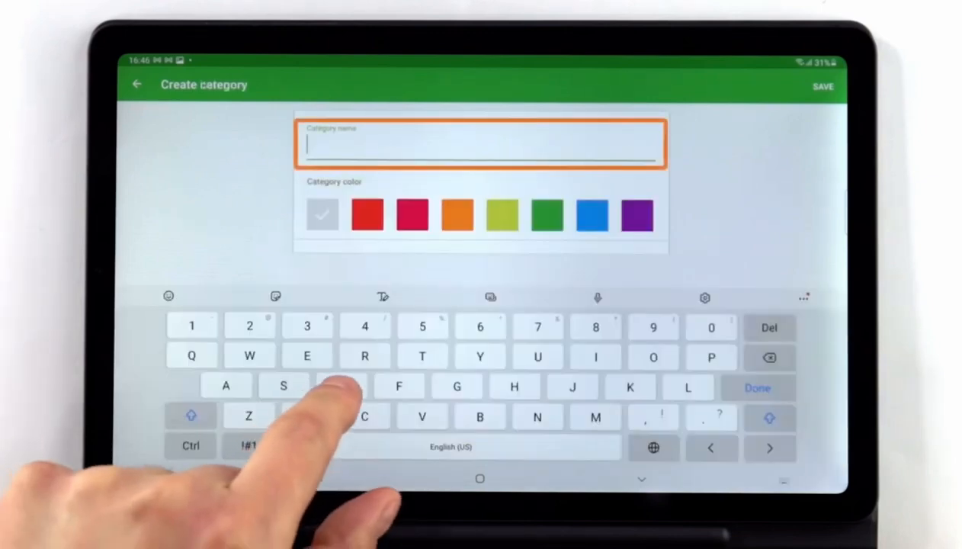
type("Drinks")
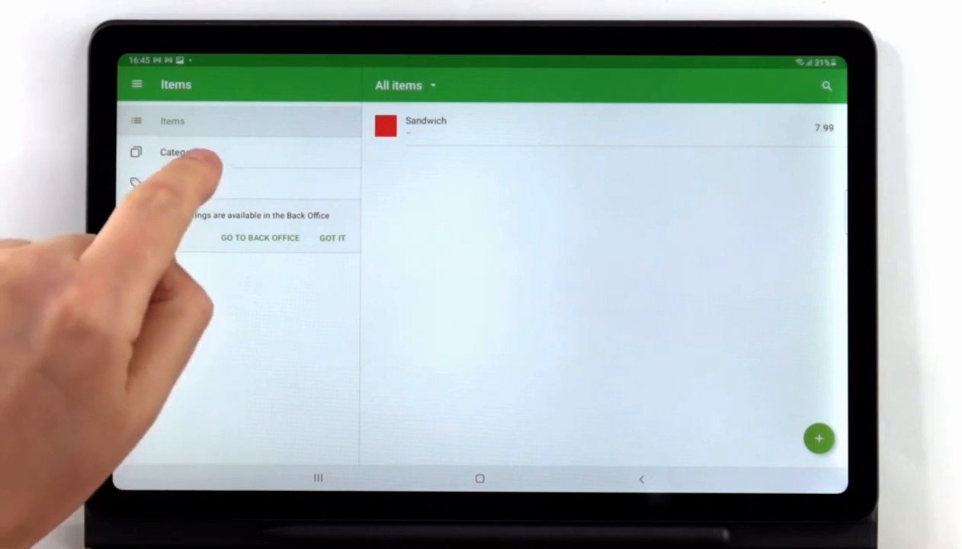
Create a new category named Meals with an orange colour.
left_click(171, 151)
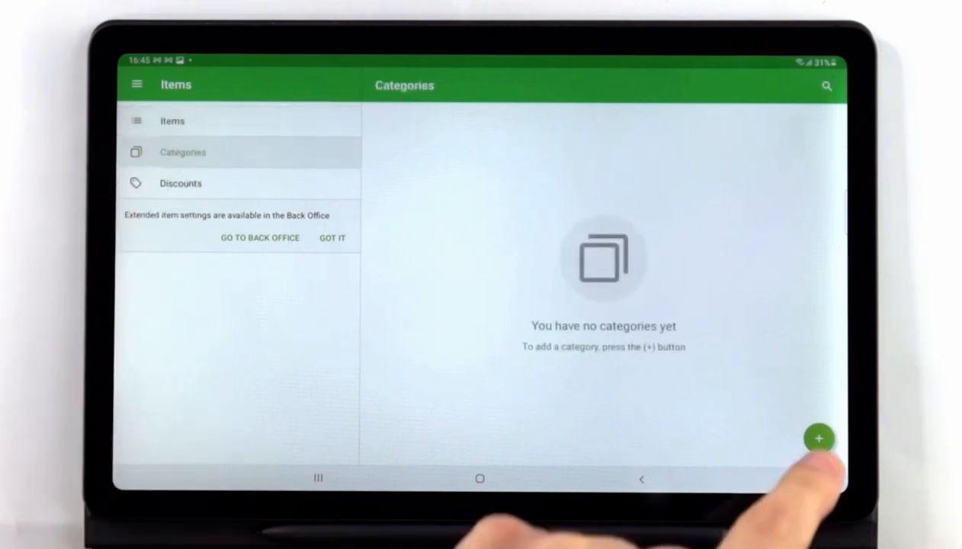
left_click(819, 438)
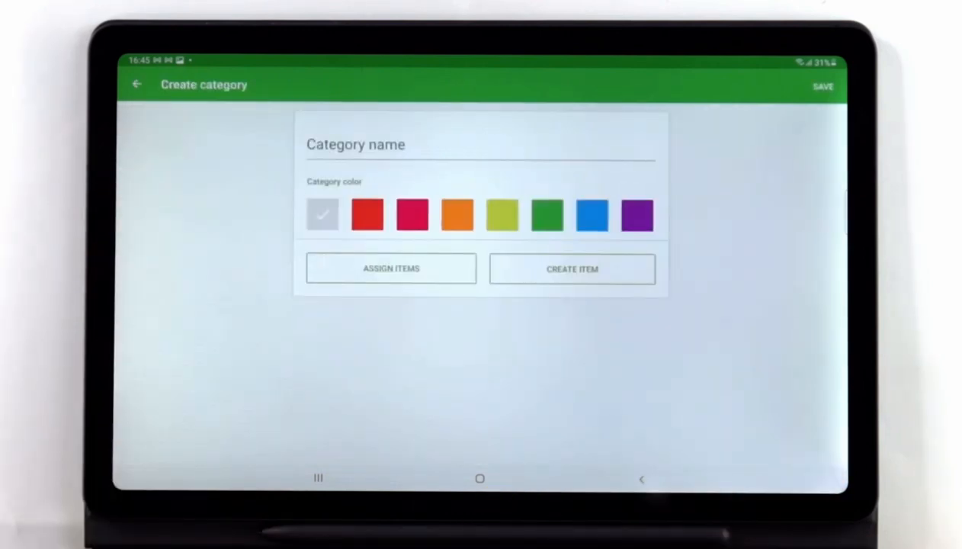
left_click(335, 141)
type("Me")
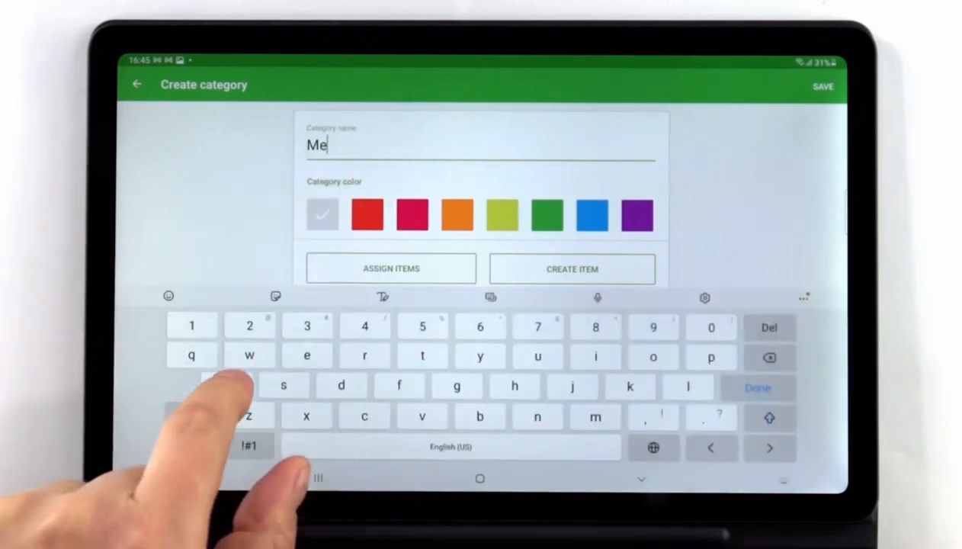
type("als")
left_click(641, 478)
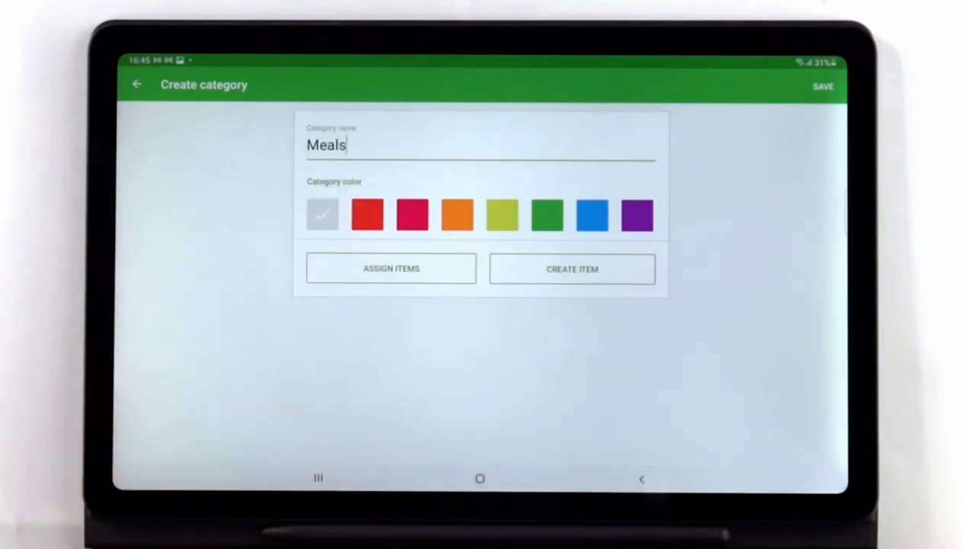
left_click(457, 214)
Assign the Sandwich item to Meals and save the category.
left_click(393, 268)
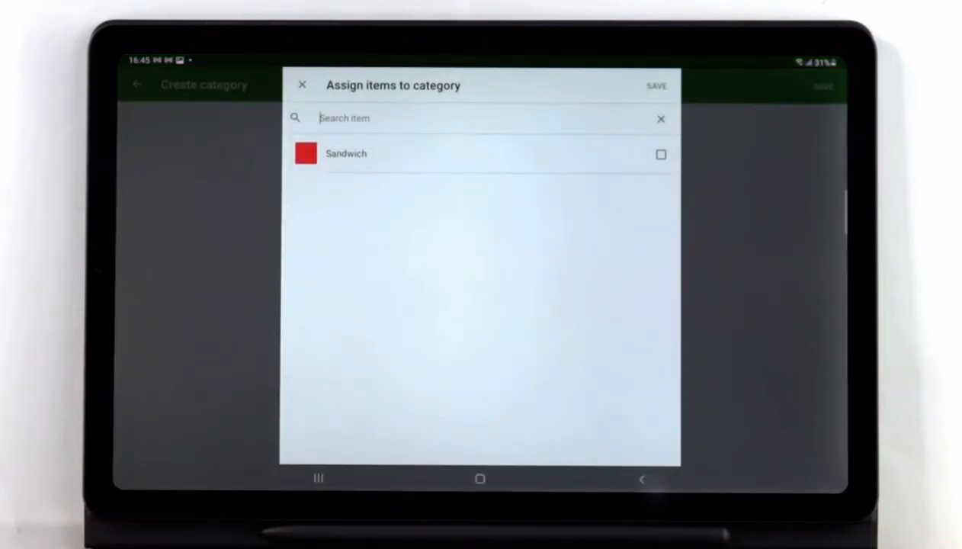
left_click(510, 153)
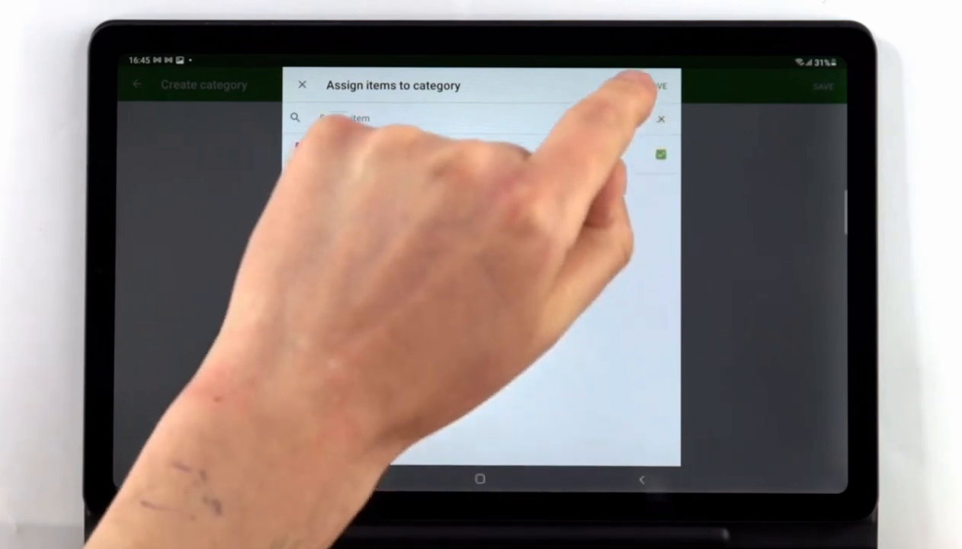
left_click(654, 85)
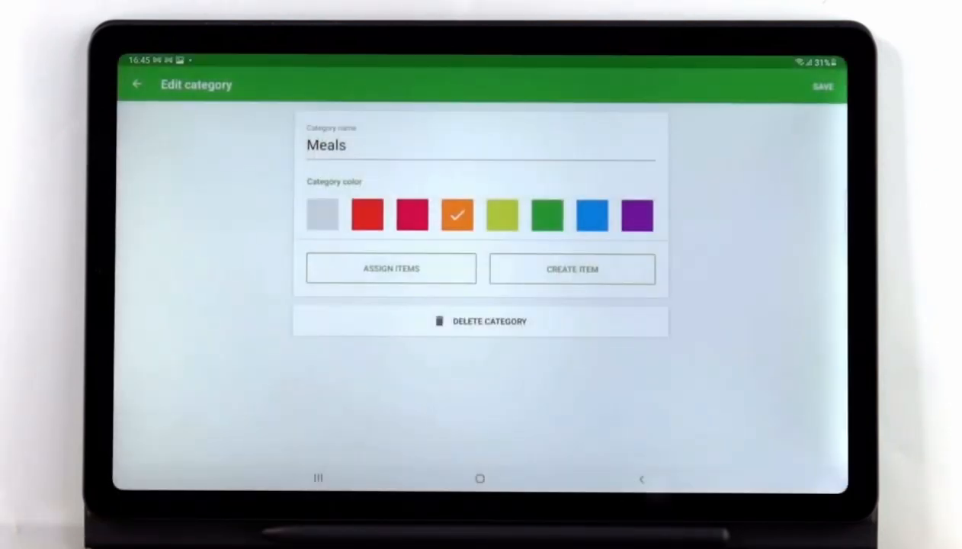
left_click(823, 86)
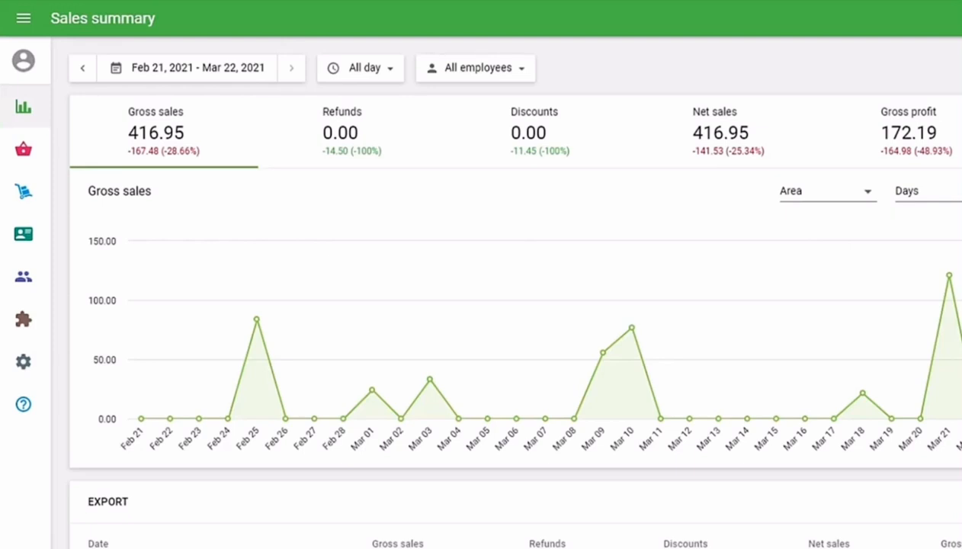
Open the Item list from the basket icon in the Back Office sidebar.
left_click(26, 156)
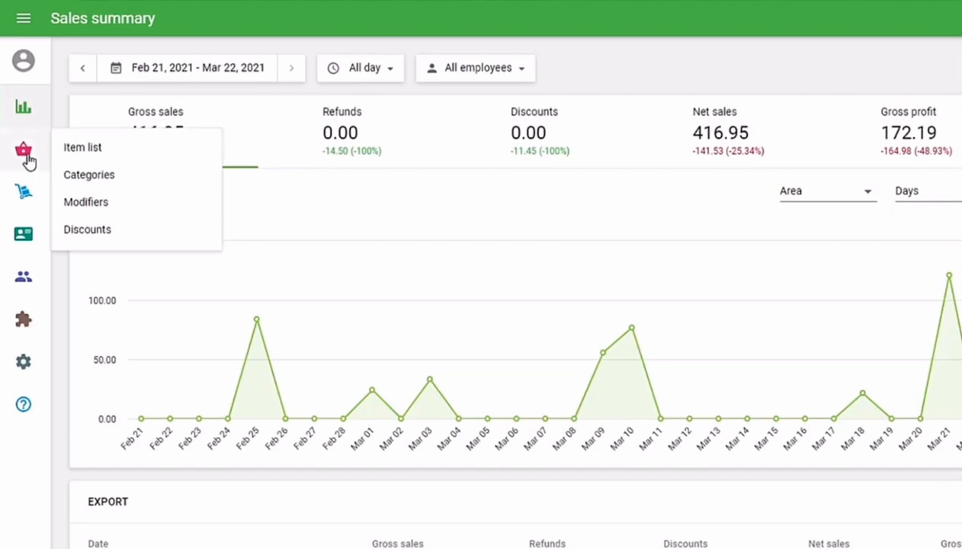
left_click(144, 156)
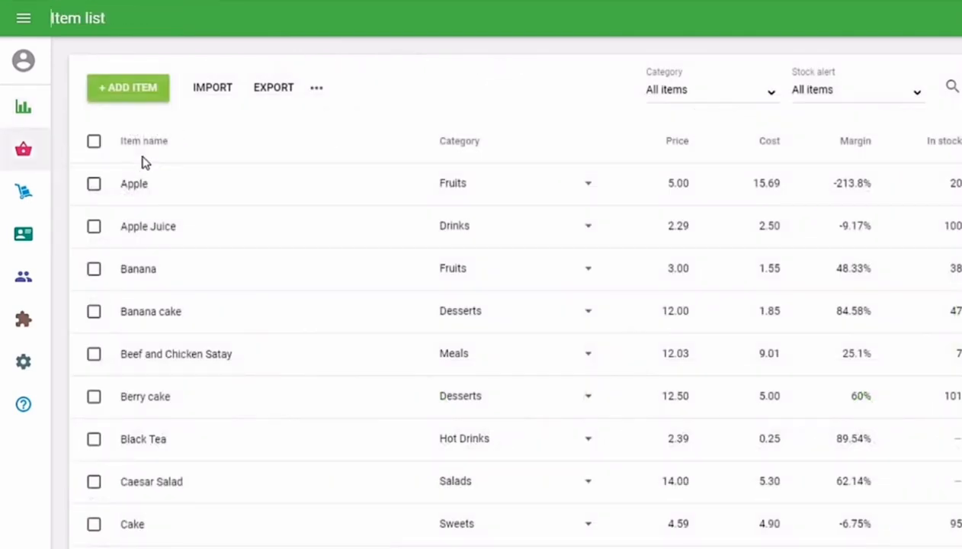
Add a new item named Cheesecake in the Sweets category.
left_click(155, 89)
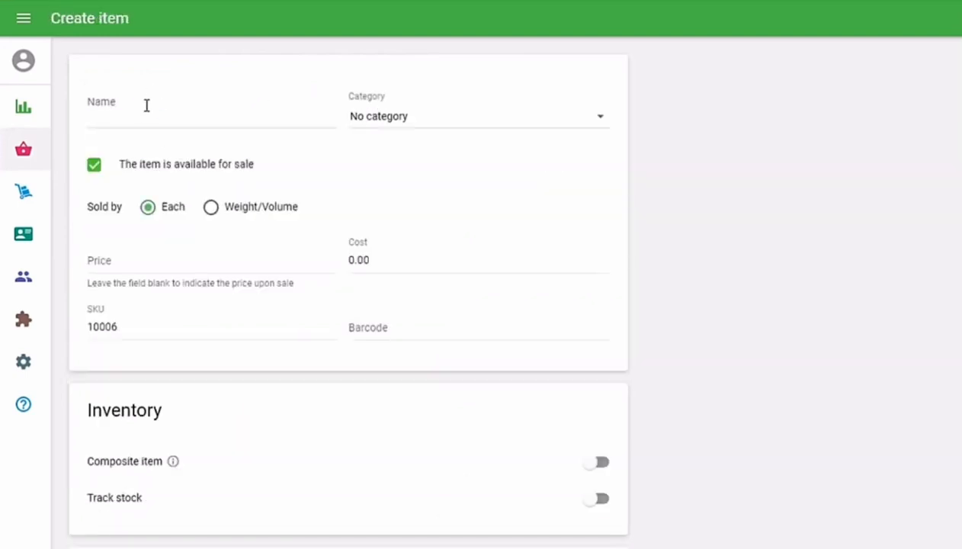
left_click(144, 114)
type("Cheesecake")
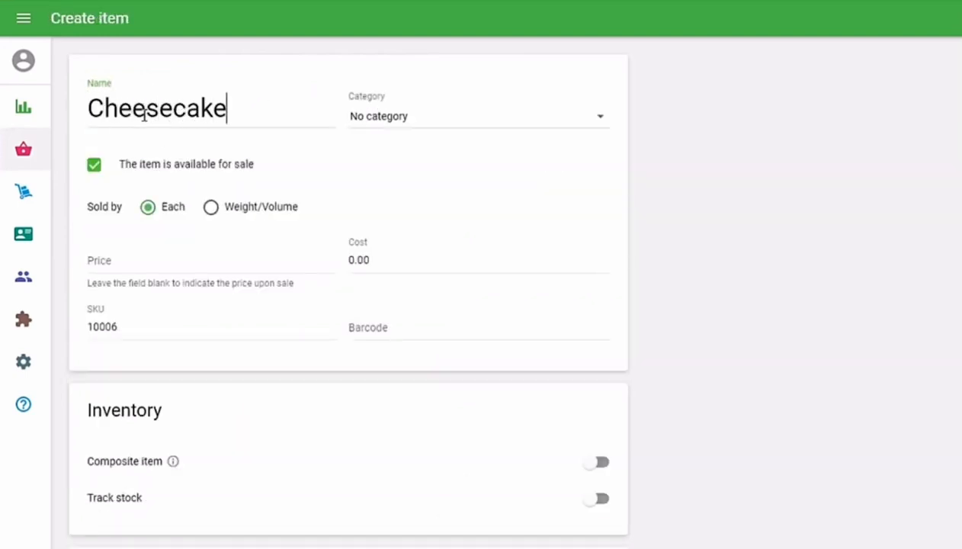
left_click(601, 117)
left_click_drag(620, 118, 618, 226)
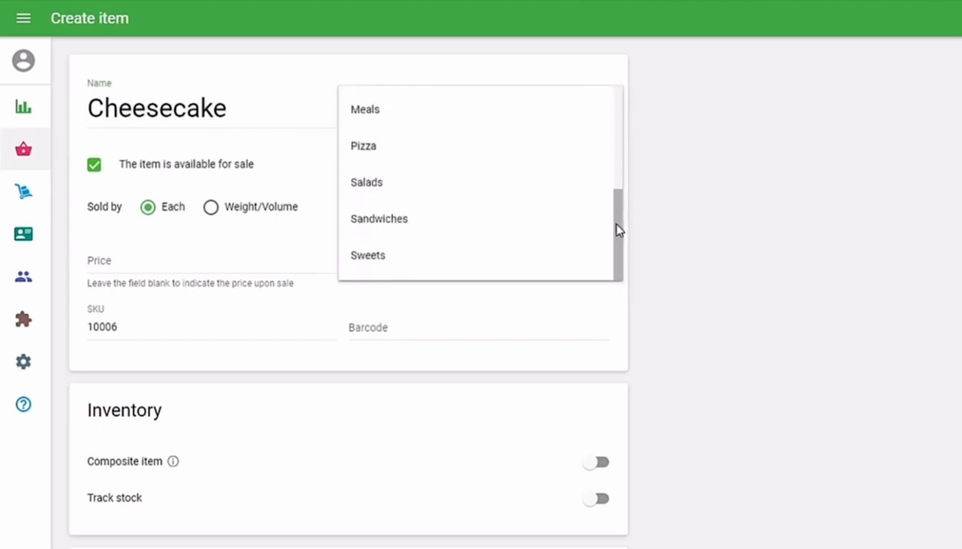
left_click(591, 262)
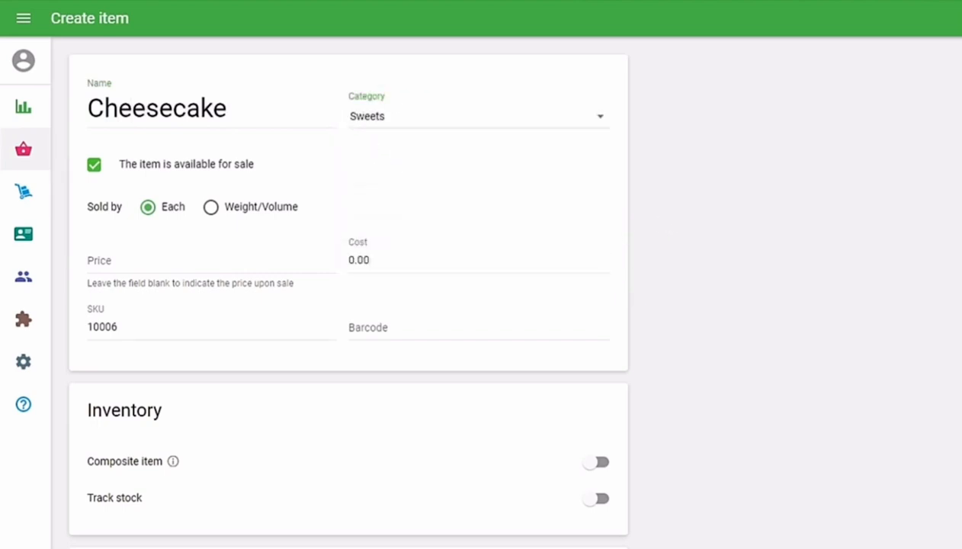
Toggle available for sale off and back on, and review the sold-by options.
left_click(96, 172)
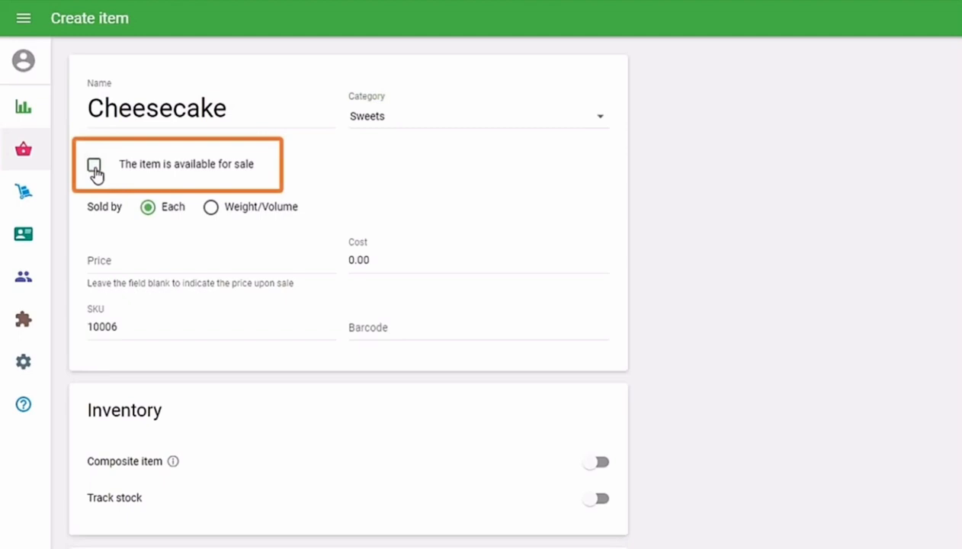
left_click(94, 167)
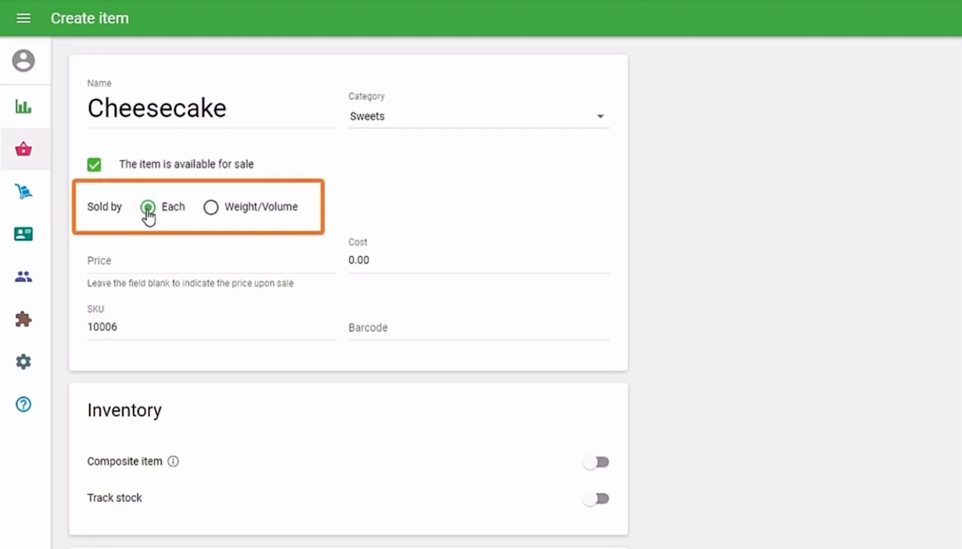
left_click(211, 208)
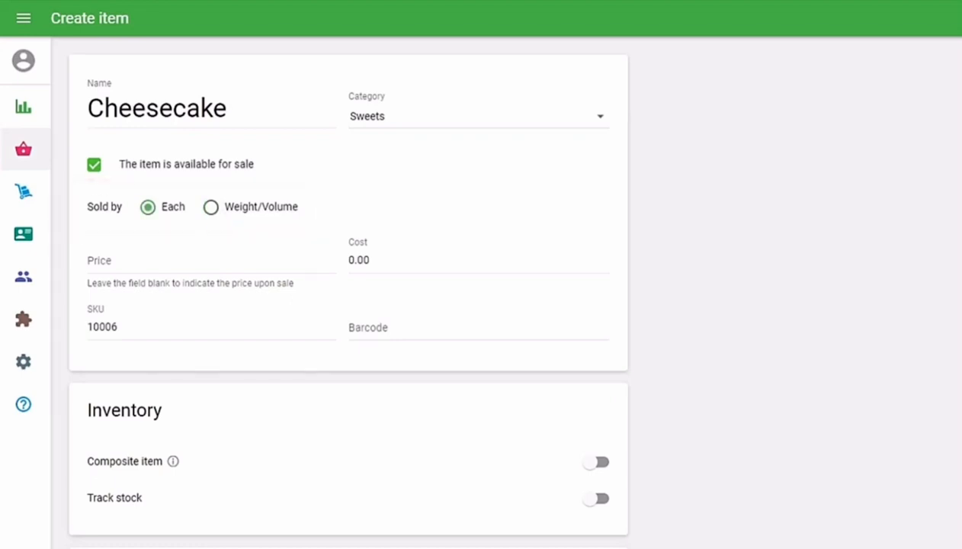
Set Cheesecake's price to 8.00 and cost to 3.00.
left_click(99, 260)
type("8")
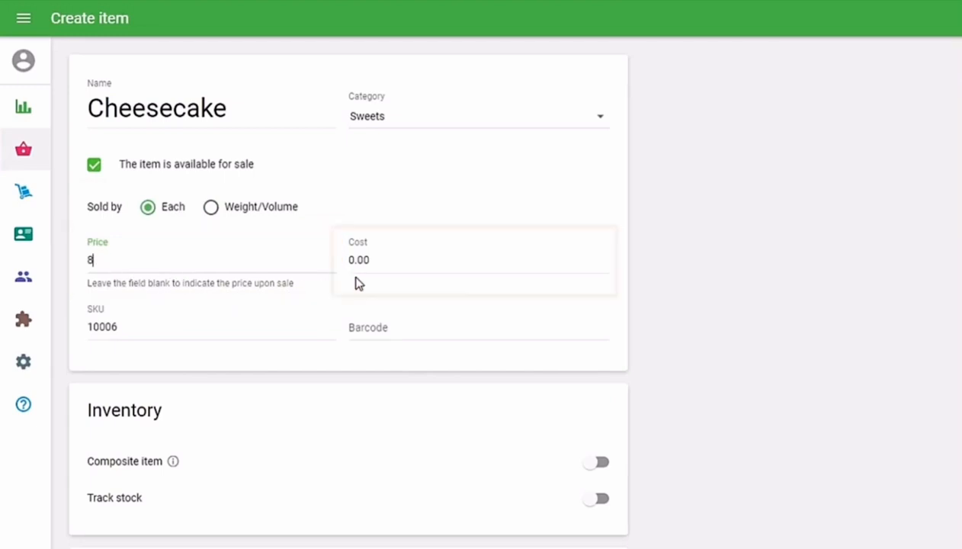
left_click(379, 259)
type("3")
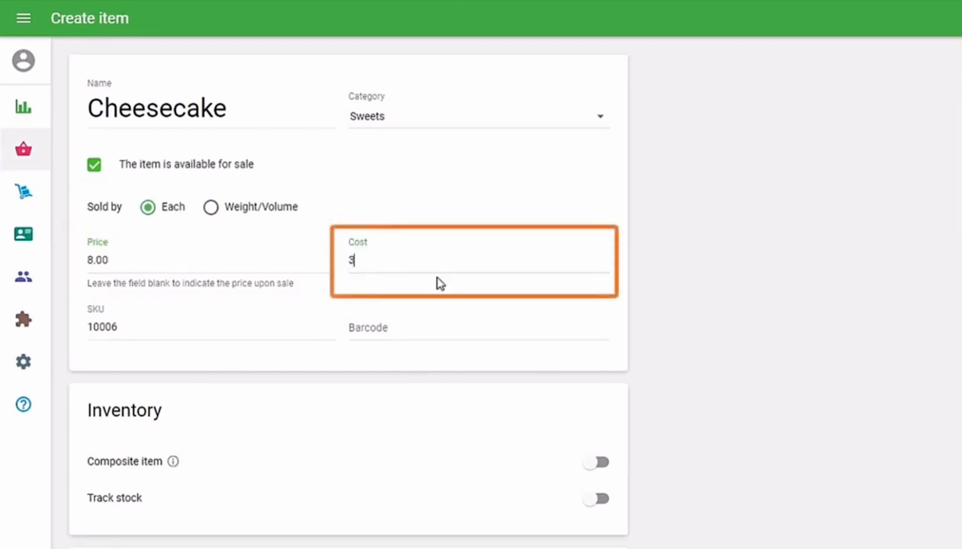
left_click(648, 287)
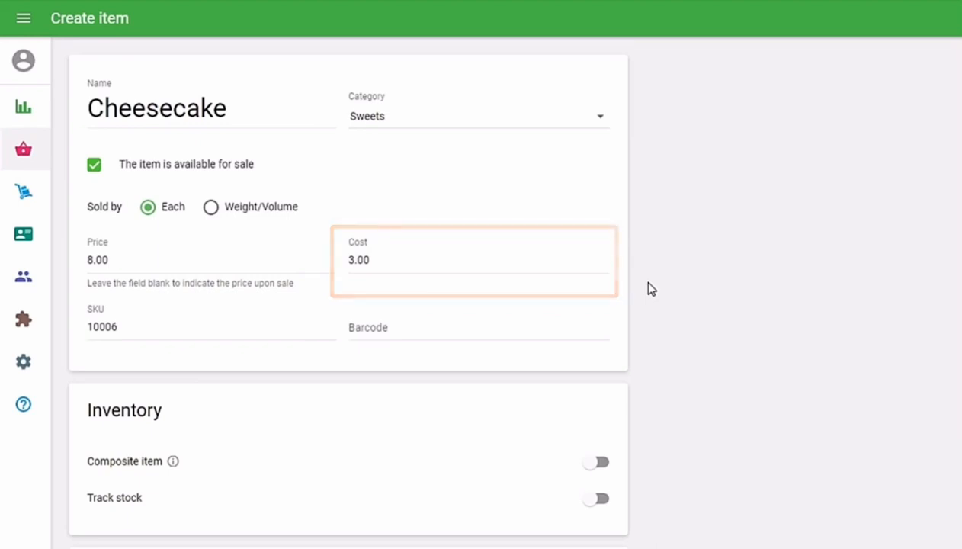
scroll(651, 289, "down", 1)
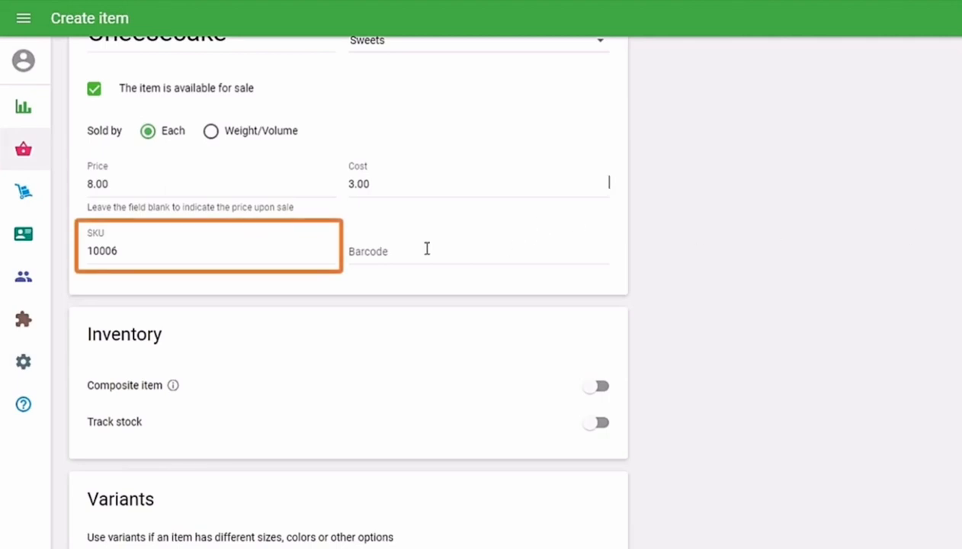
double_click(145, 251)
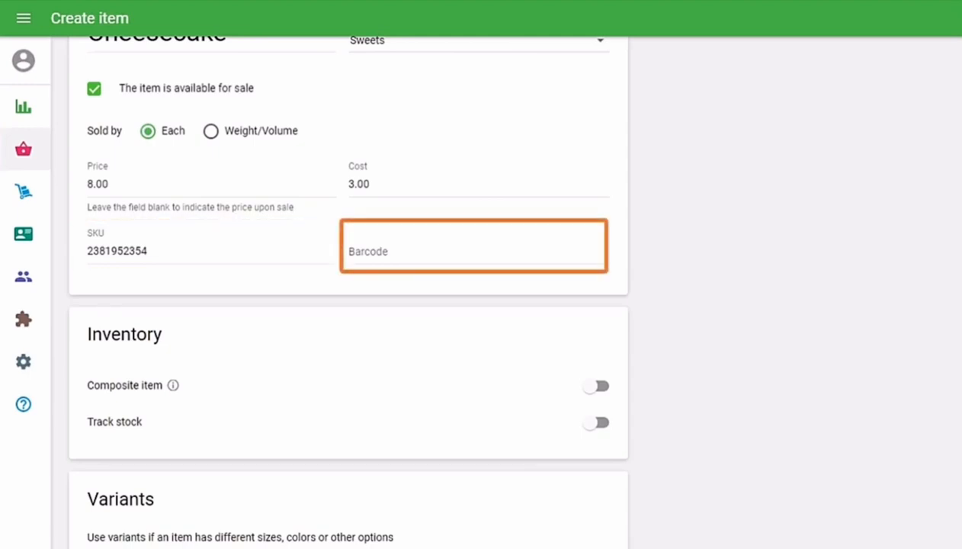
scroll(154, 270, "down", 3)
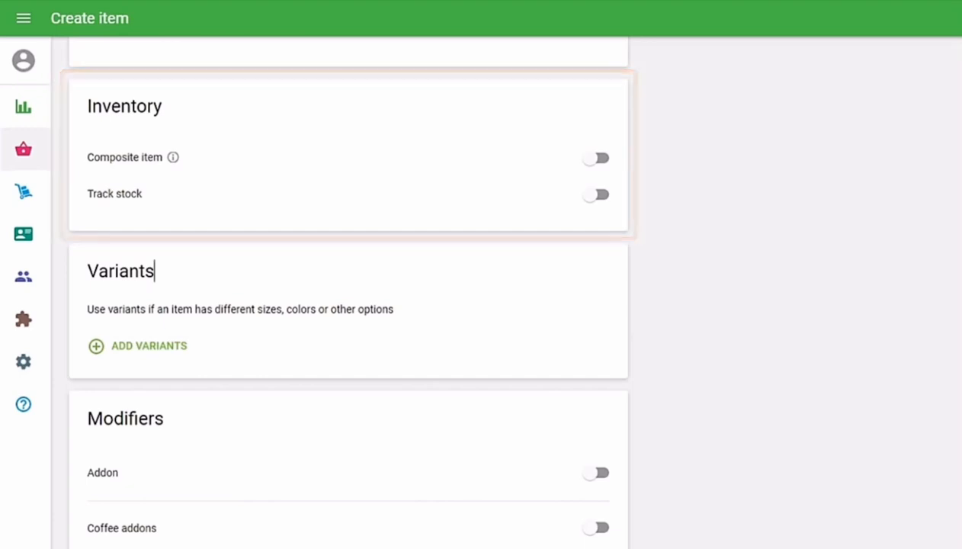
Turn on stock tracking: 100 in stock, low stock 10, optimal 60, purchase cost 3.00.
left_click(595, 196)
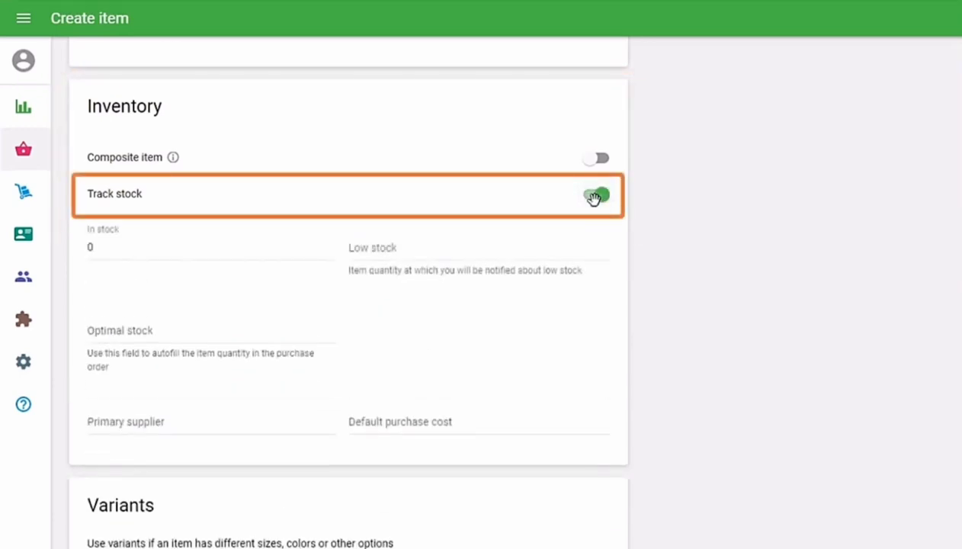
key("Tab")
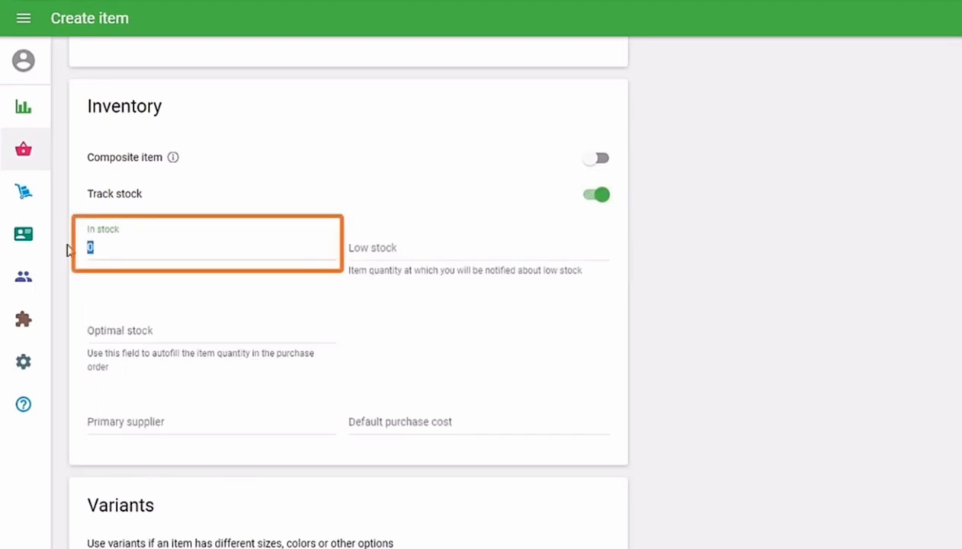
type("1")
type("00")
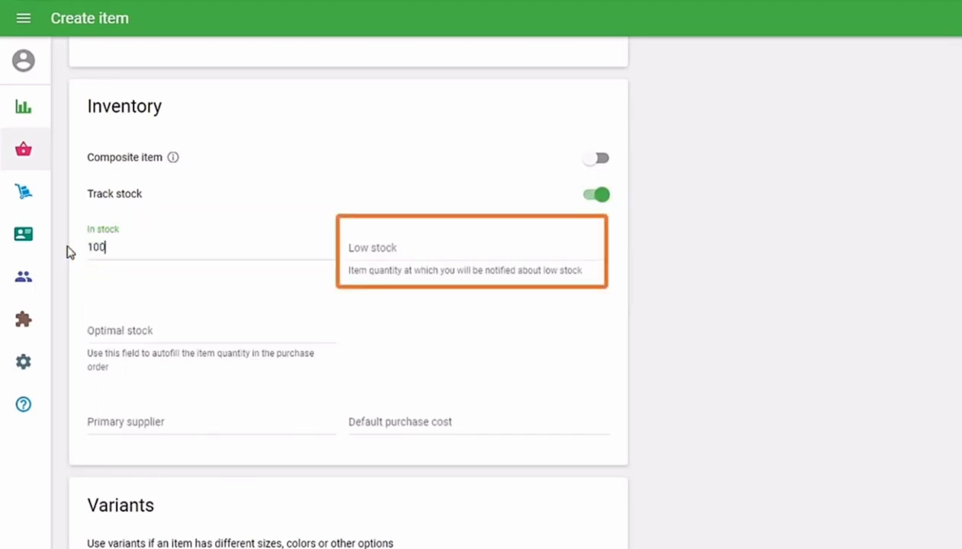
left_click(379, 250)
type("10")
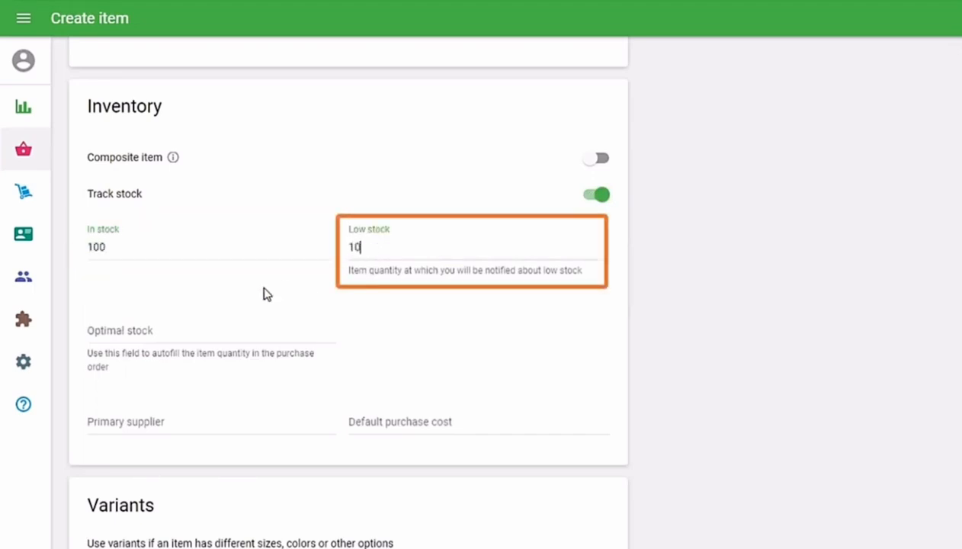
left_click(174, 325)
type("60")
left_click(411, 421)
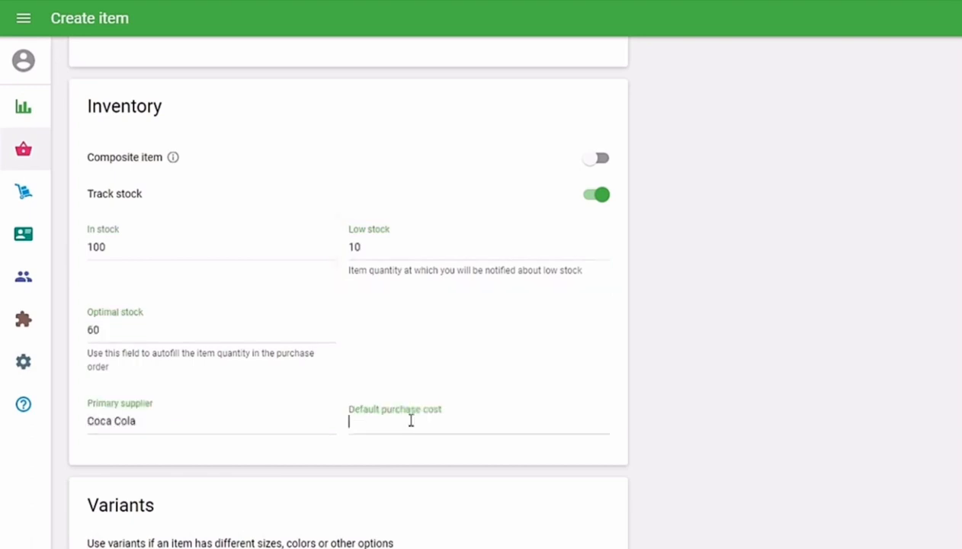
type("3.00")
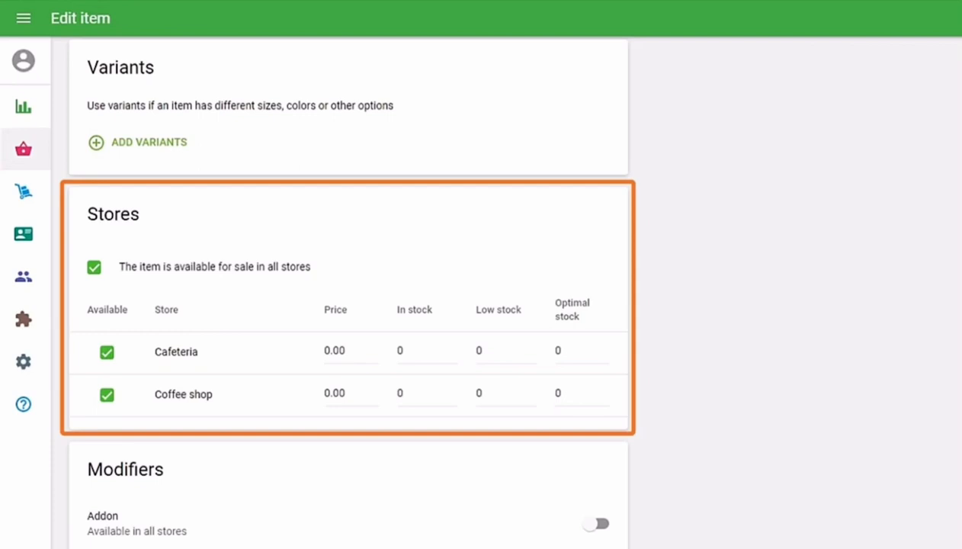
Set store prices (Cafeteria 8, Coffee shop 6) and in-stock quantities (60 and 50).
left_click(347, 352)
type("8")
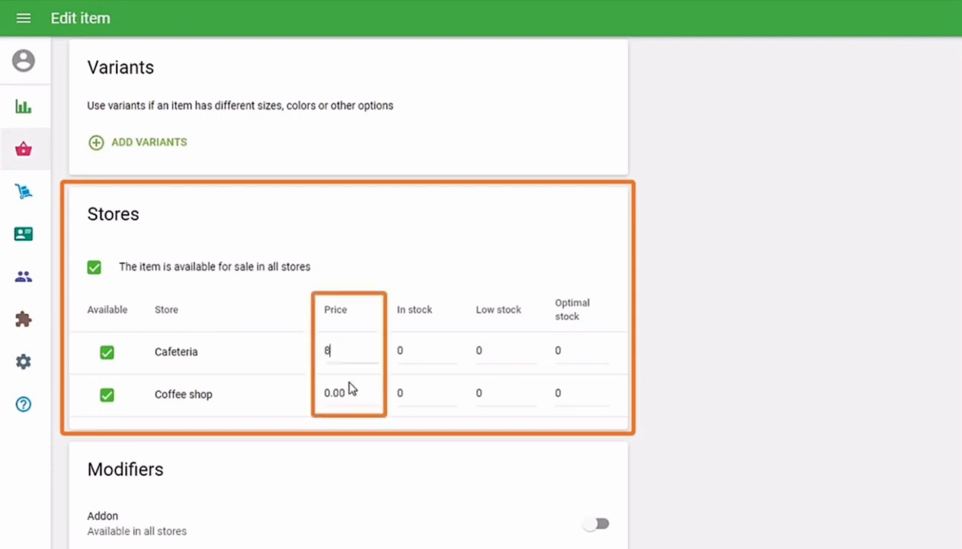
left_click(349, 393)
type("6")
left_click(402, 352)
type("60")
left_click(409, 394)
type("50")
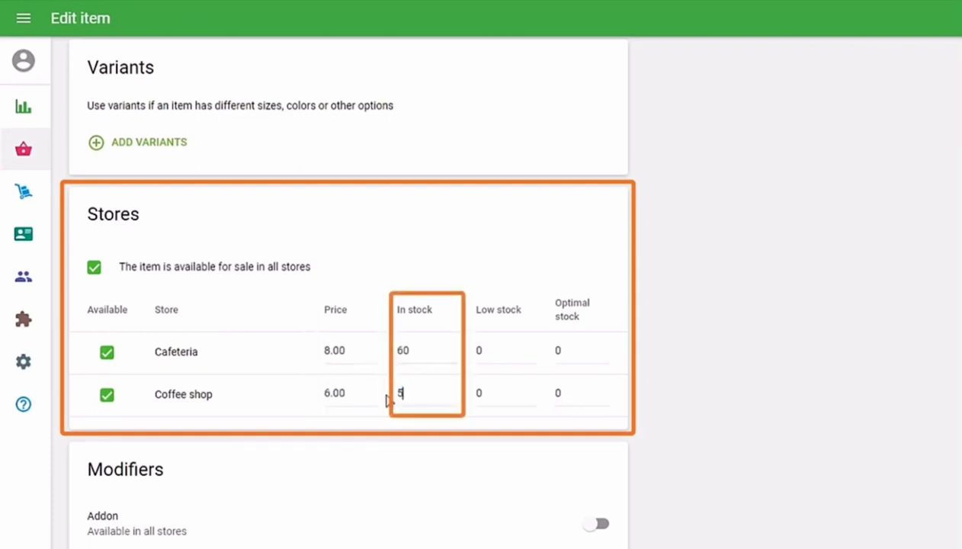
Set low stock 10 and 8 and optimal stock 30 for Cafeteria and Coffee shop.
left_click(472, 352)
type("10")
left_click(474, 394)
type("8")
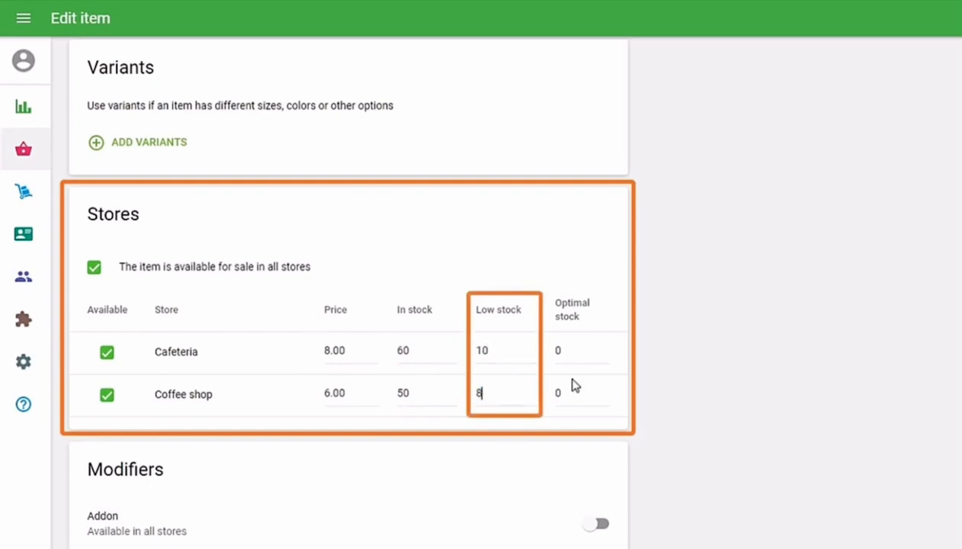
left_click(565, 351)
type("30")
left_click(564, 393)
type("30")
Apply the Eat in Tax and enable the Addon modifier for Cheesecake.
scroll(186, 517, "down", 3)
scroll(348, 305, "down", 1)
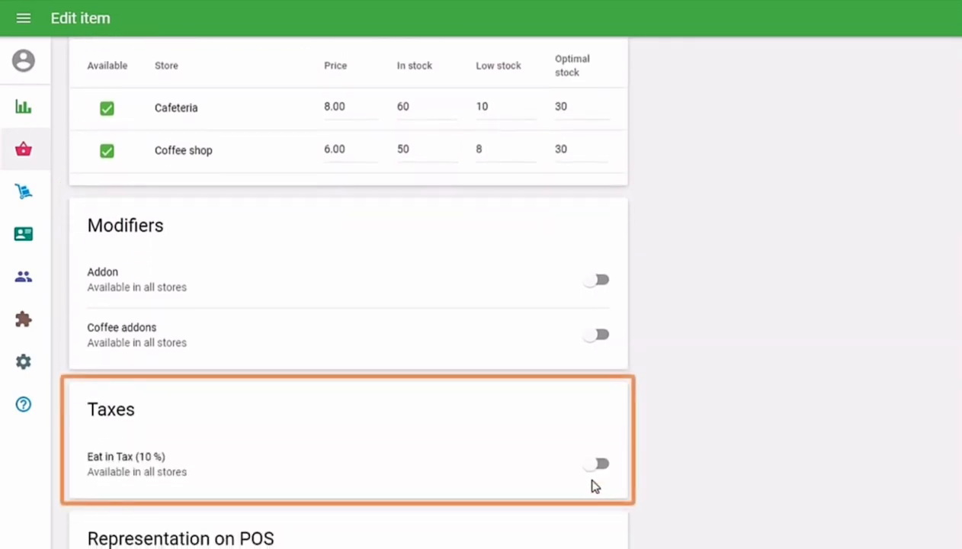
left_click(596, 463)
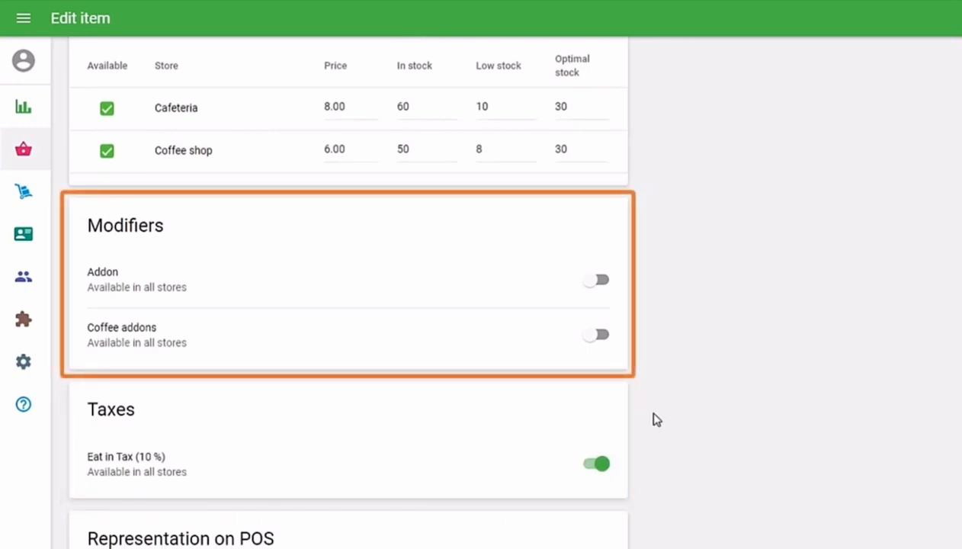
left_click(594, 280)
scroll(206, 386, "down", 3)
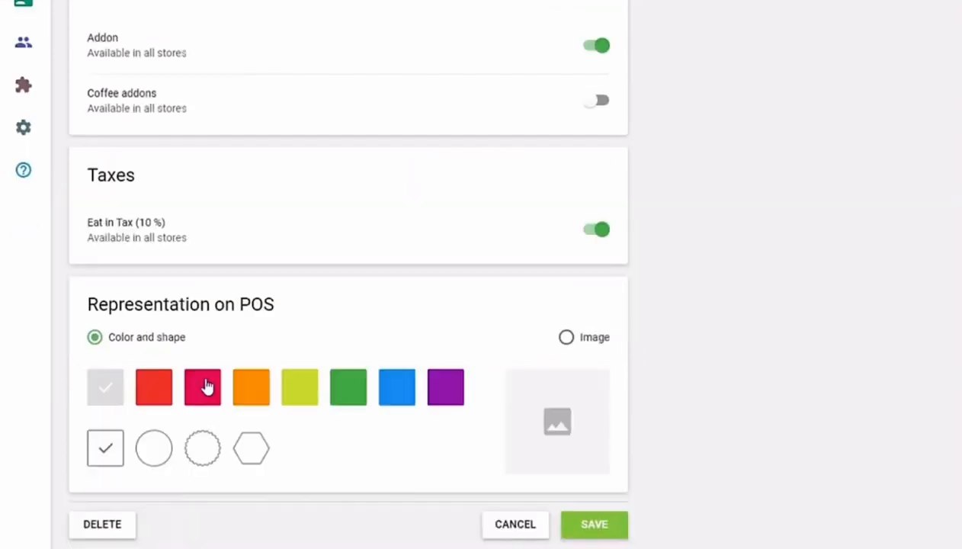
Try magenta and green hexagon tiles, then switch the POS representation to Image.
left_click(204, 387)
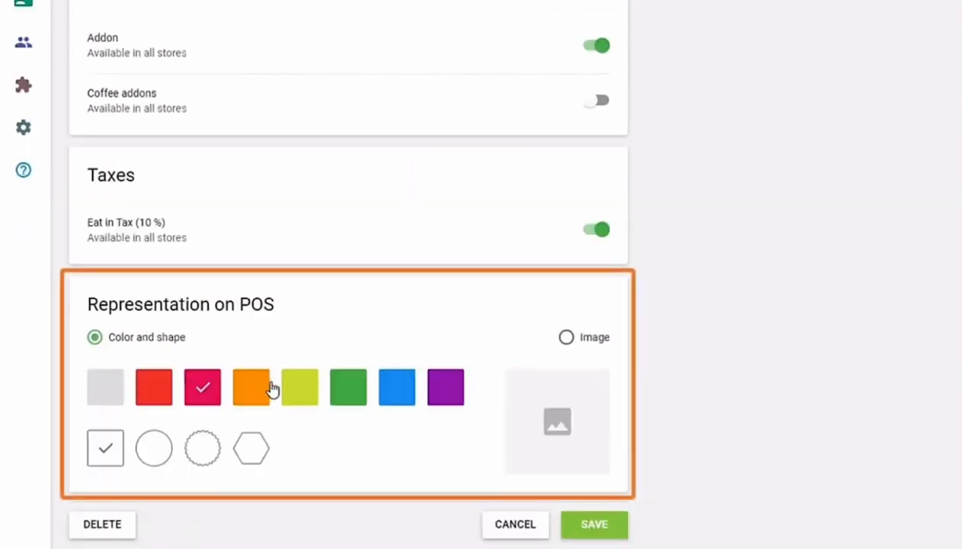
left_click(342, 390)
left_click(247, 445)
left_click(566, 337)
mouse_move(602, 444)
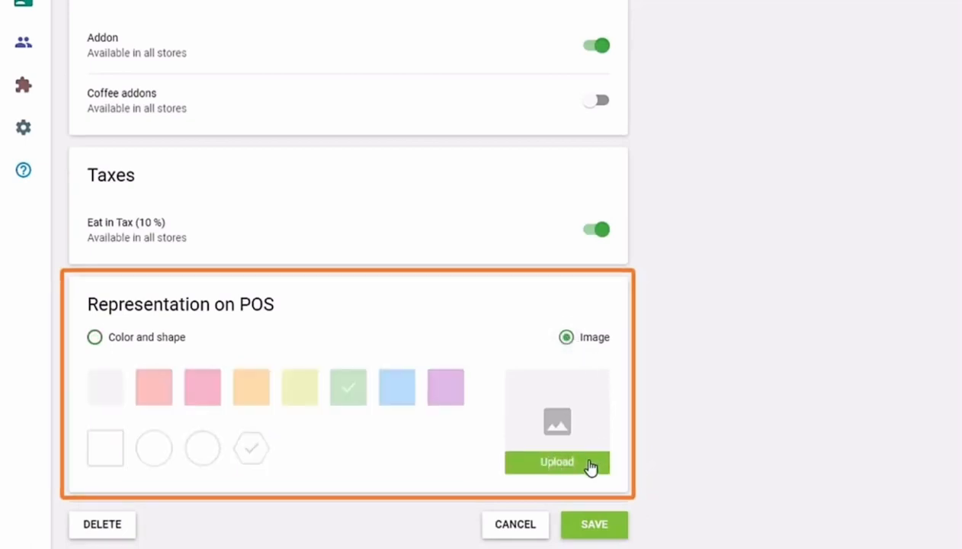